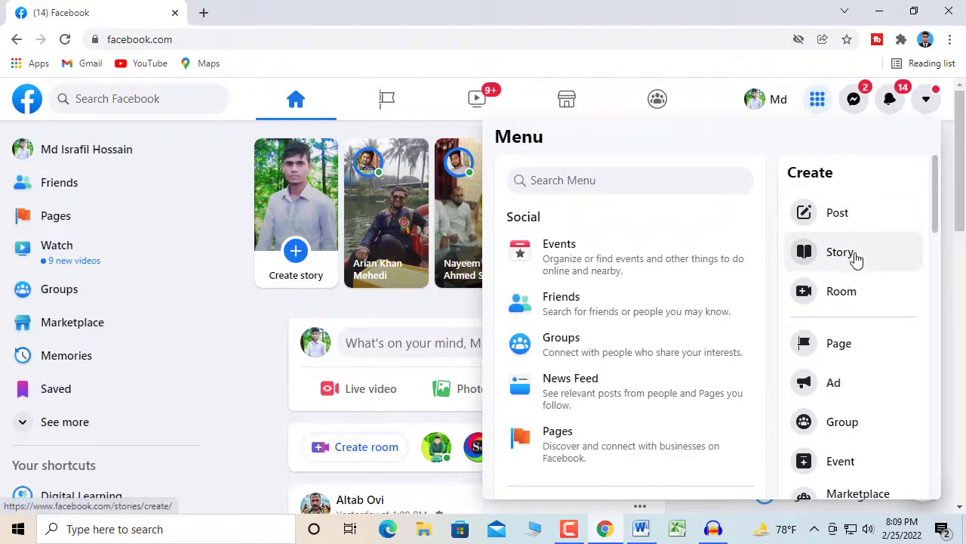
Step: Start a new Page named "Solution Center" and assign it the category Digital creator
click(859, 347)
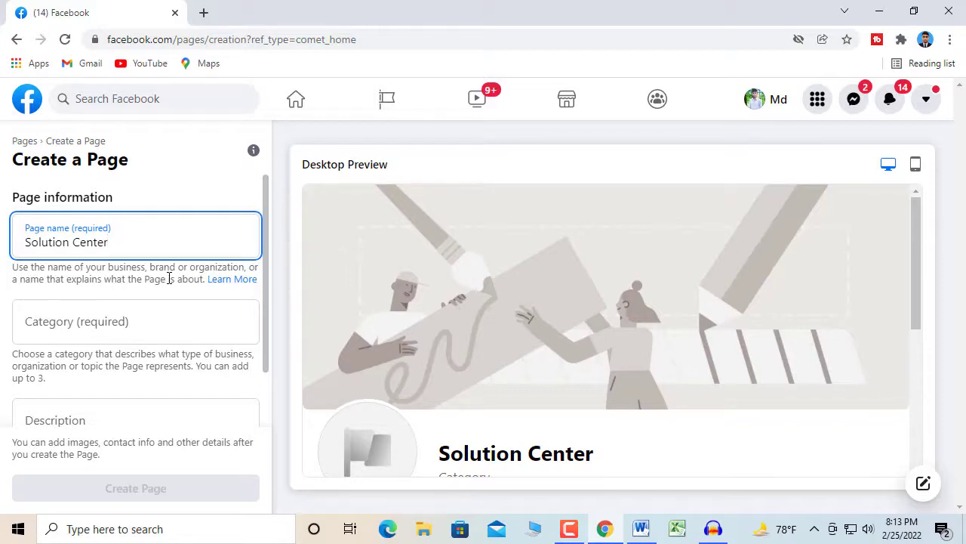
click(108, 321)
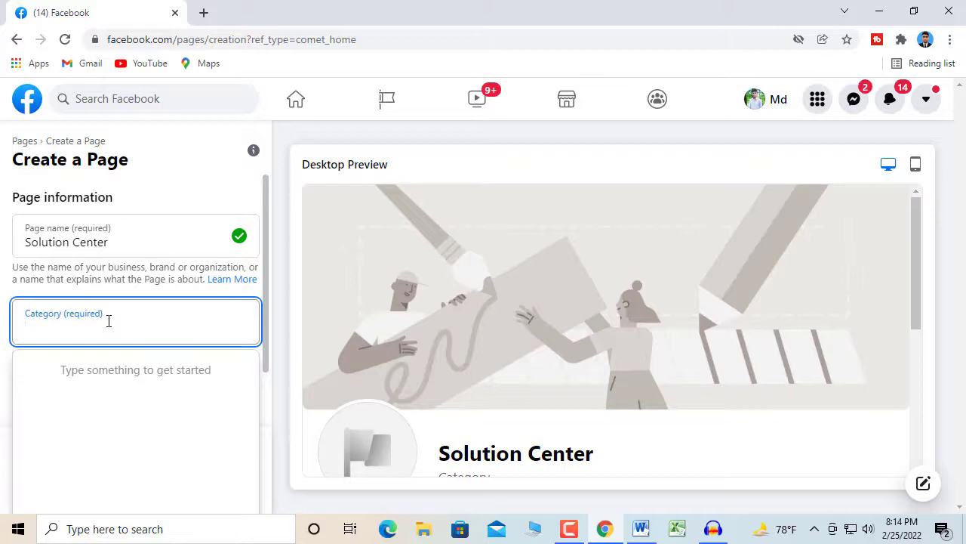
text(Digi)
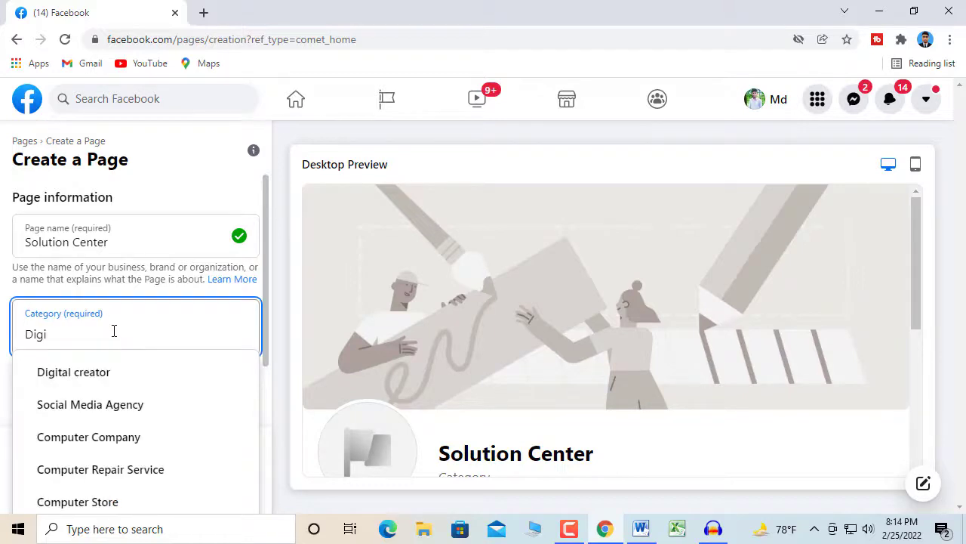
click(66, 372)
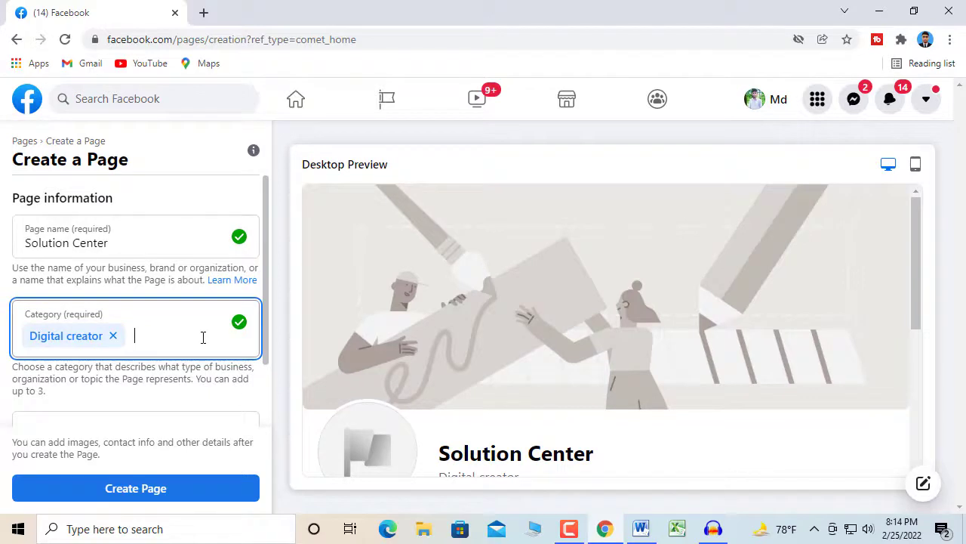
Step: Switch to Word and copy the two paragraphs under the "Page Description" heading
scroll(203, 337, down, 1)
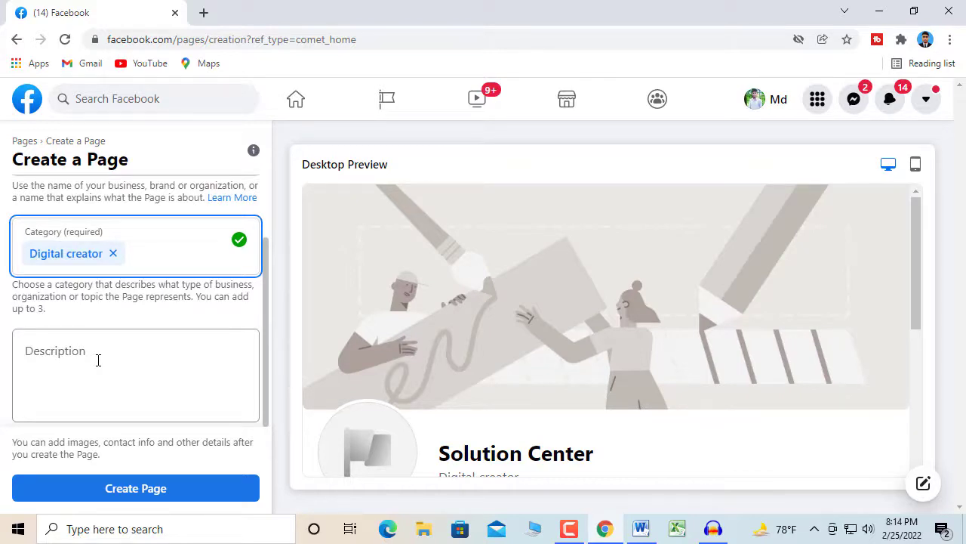
click(642, 530)
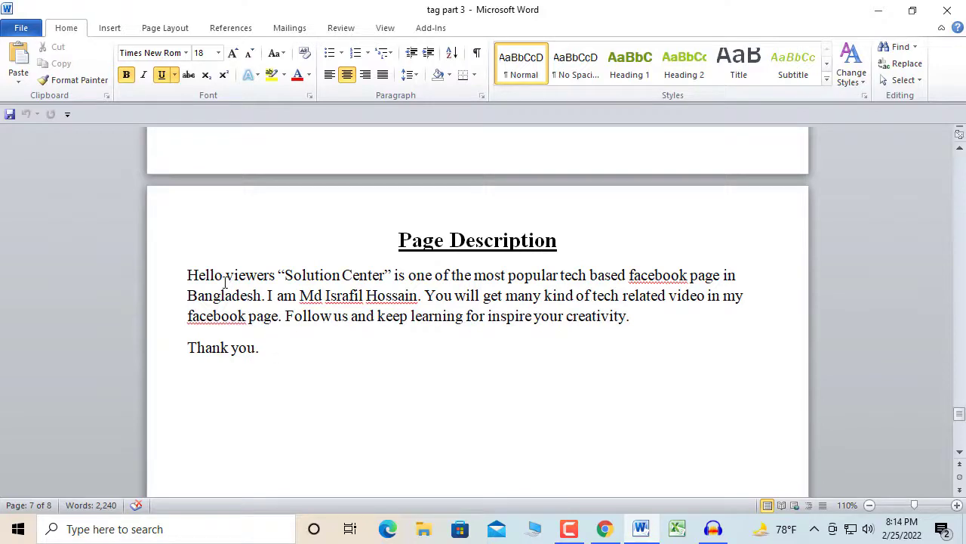
click(303, 365)
drag(303, 365, 199, 275)
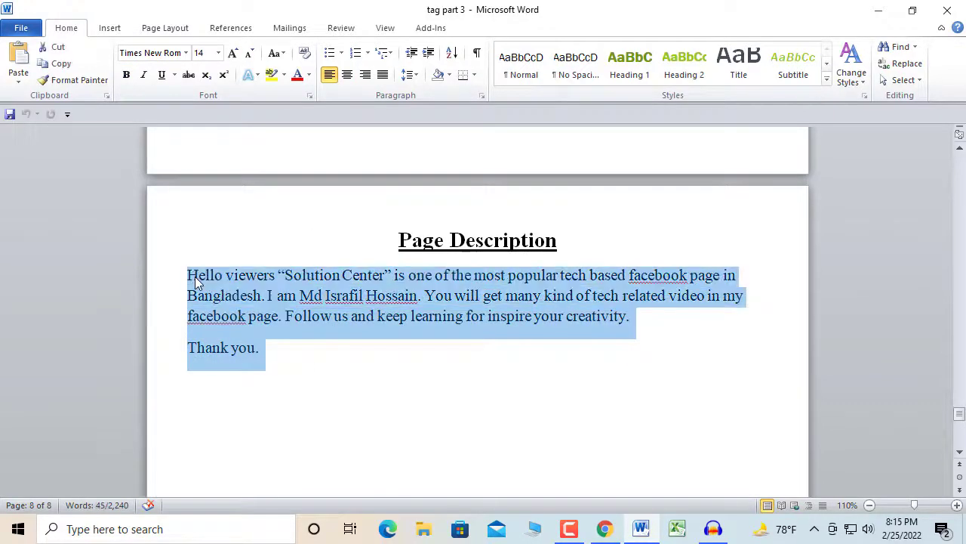
click(282, 356)
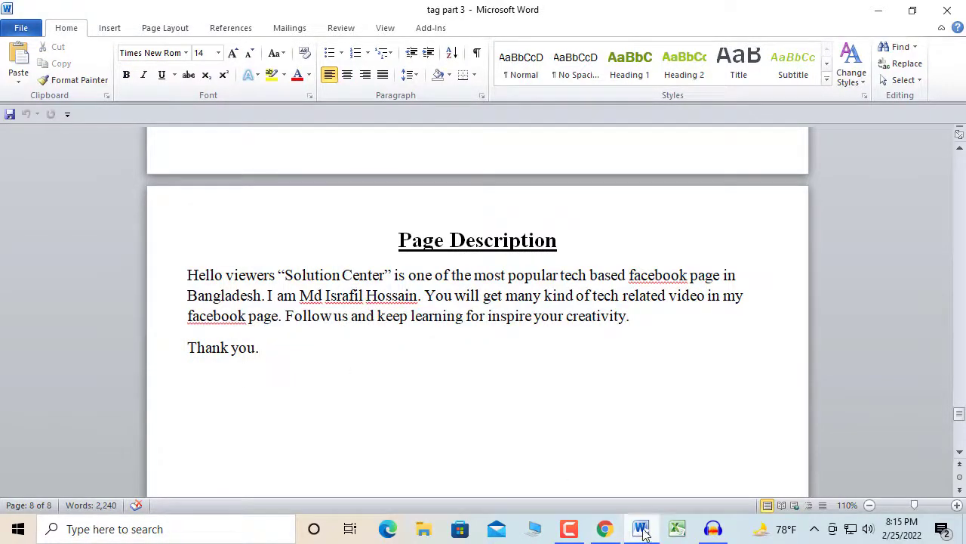
Step: Return to Chrome, fill the Page description with the introduction copied from Word, and create the Page
click(614, 529)
click(120, 384)
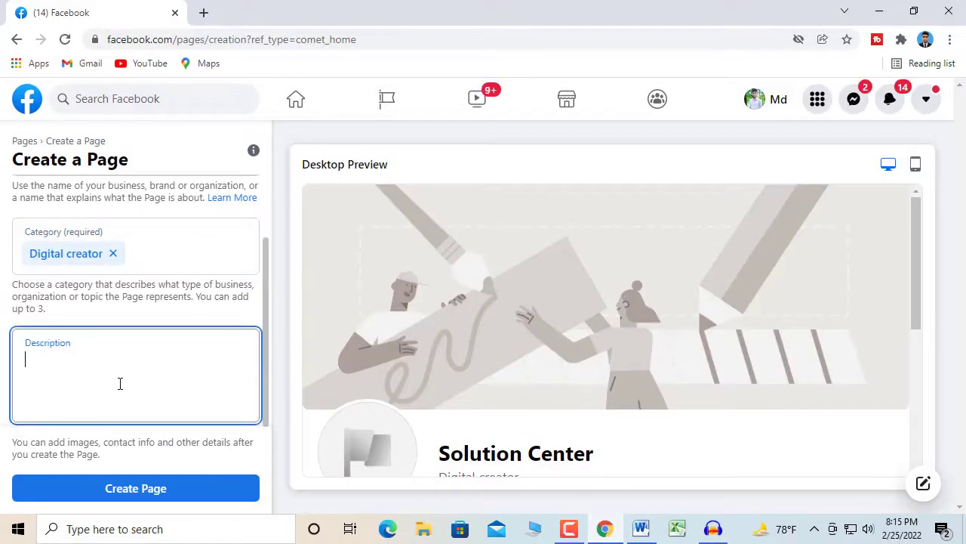
text(Hello viewers "Solution Center" is one of the most popular tech based facebook page in Bangladesh. I am Md Israfil Hossain. You will get many kind of tech related video in my facebook page. Follow us and keep learning for inspire your creativity Thank you)
scroll(134, 367, down, 1)
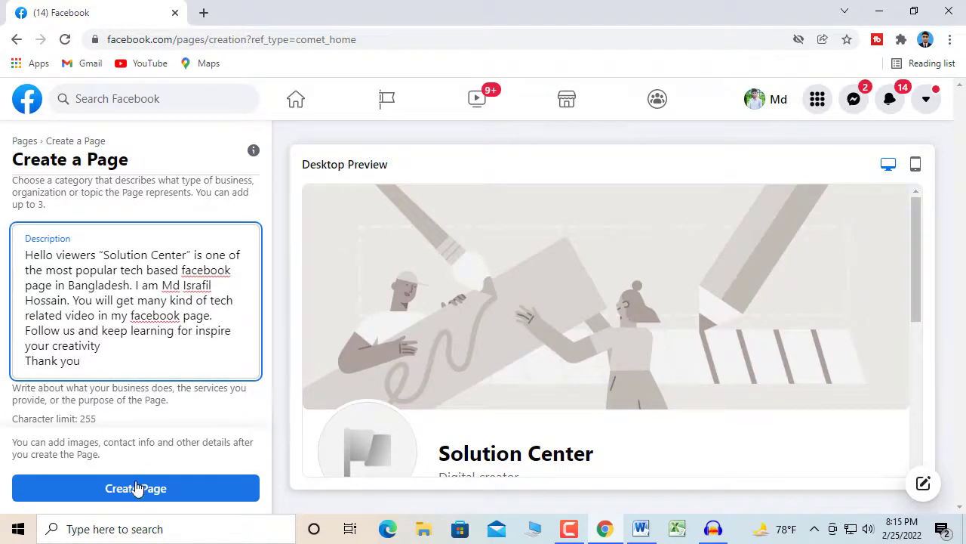
click(190, 498)
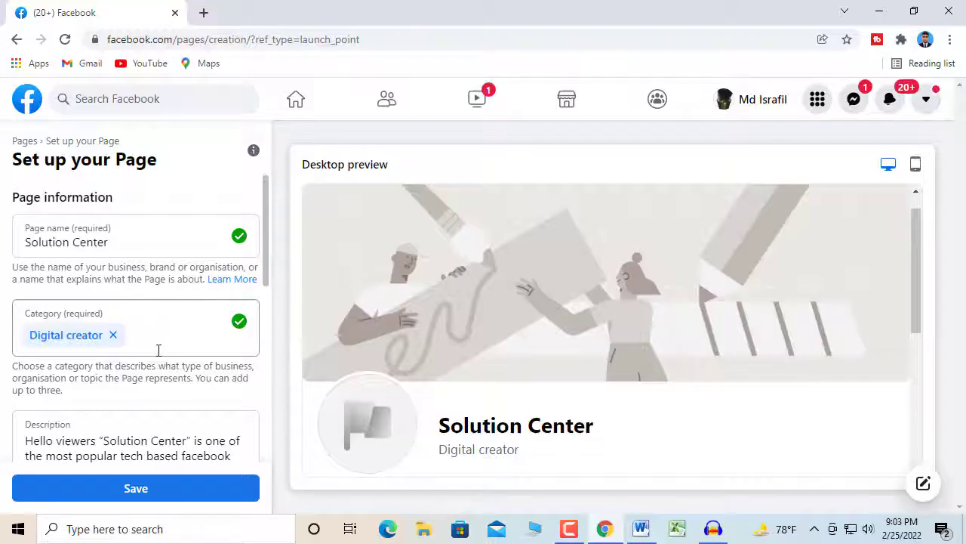
scroll(161, 335, down, 4)
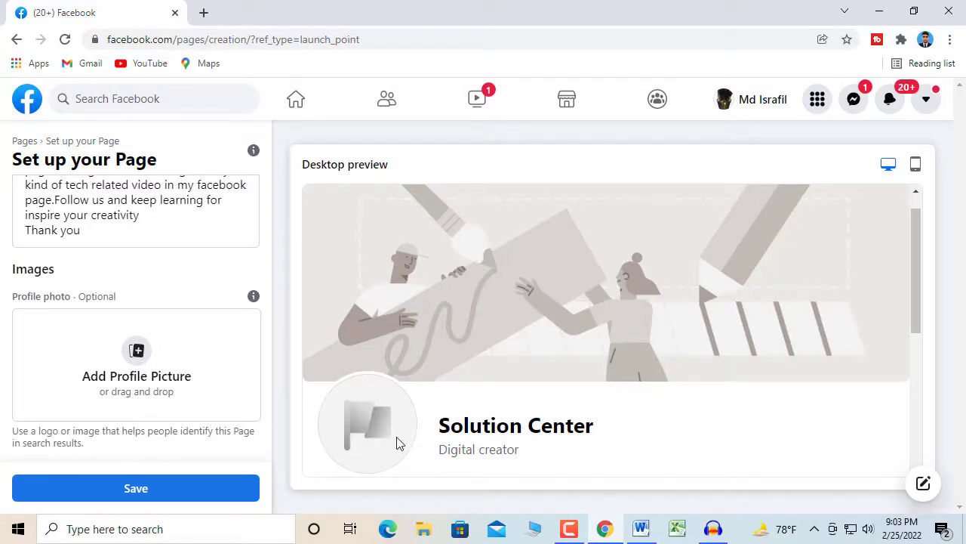
click(137, 351)
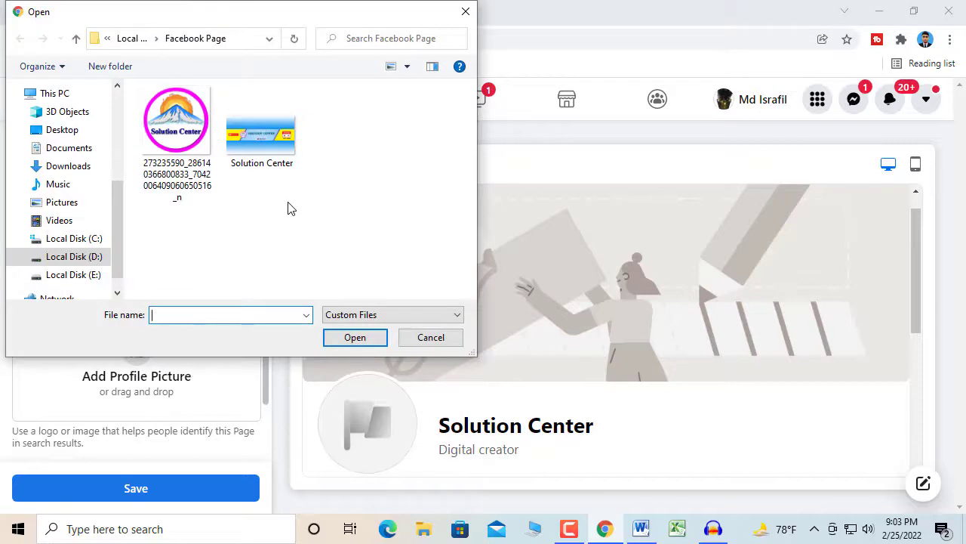
click(179, 142)
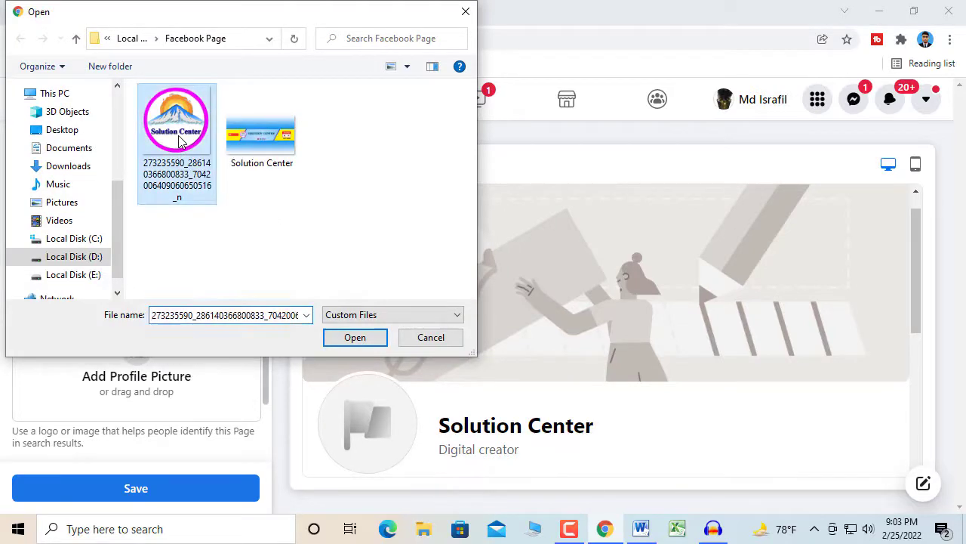
click(365, 341)
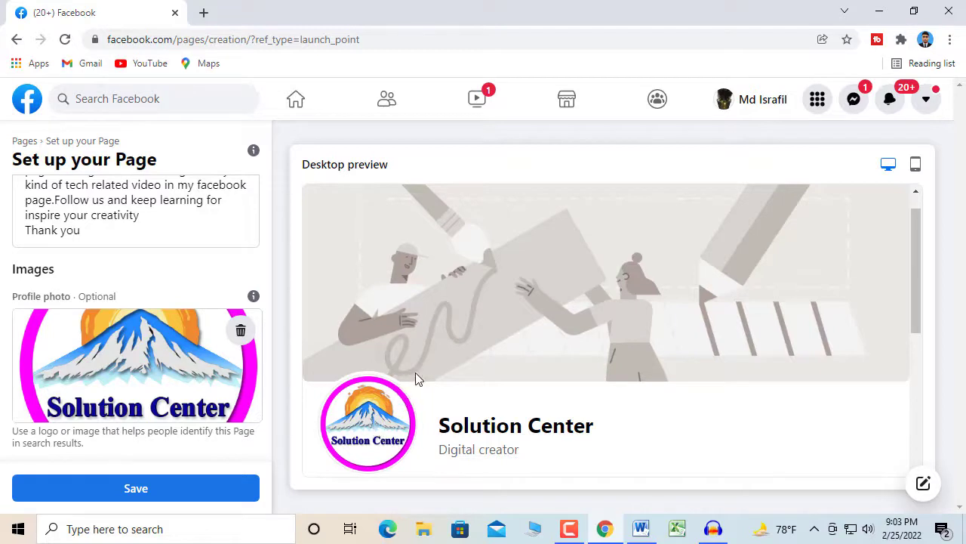
Step: Add the "Solution Center" banner image as the cover photo and save the Page setup
scroll(177, 355, down, 1)
scroll(177, 355, down, 1)
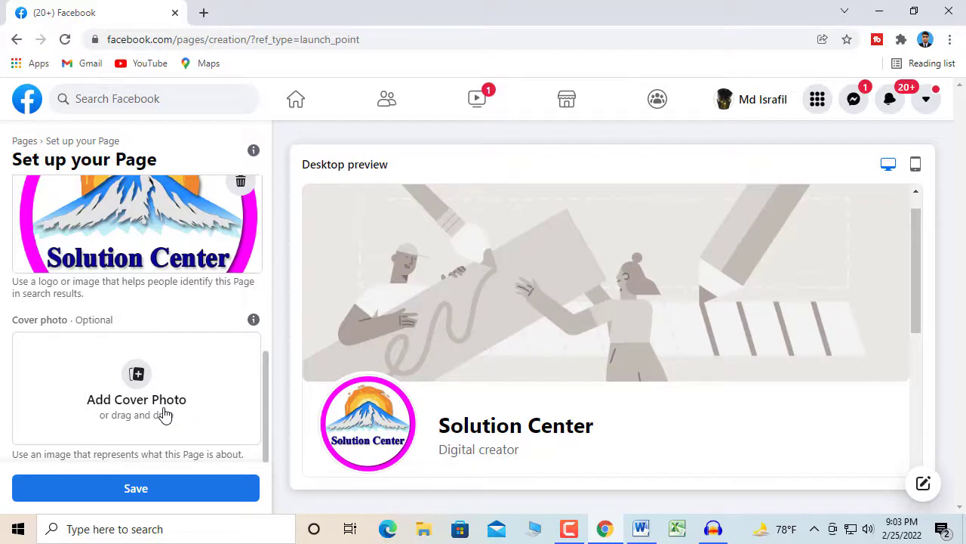
click(138, 376)
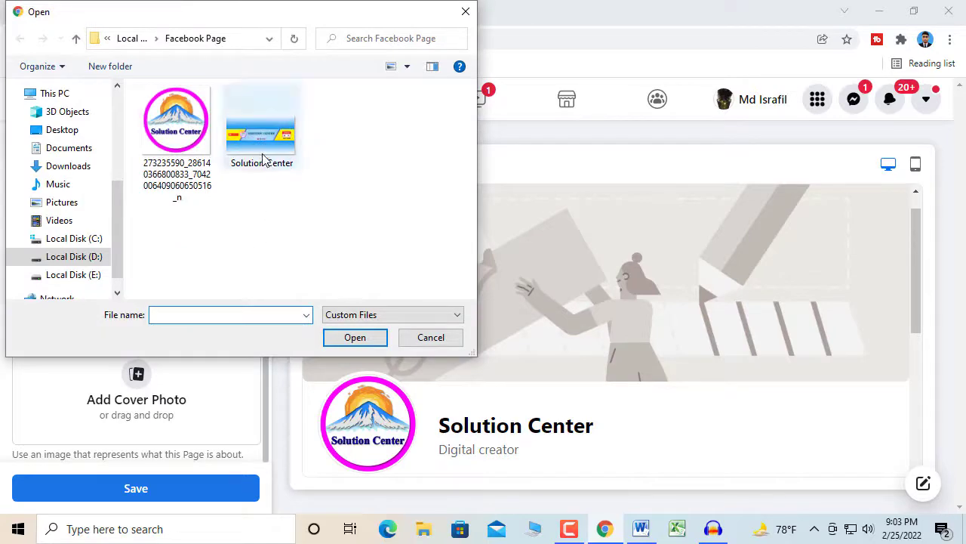
click(263, 154)
click(359, 337)
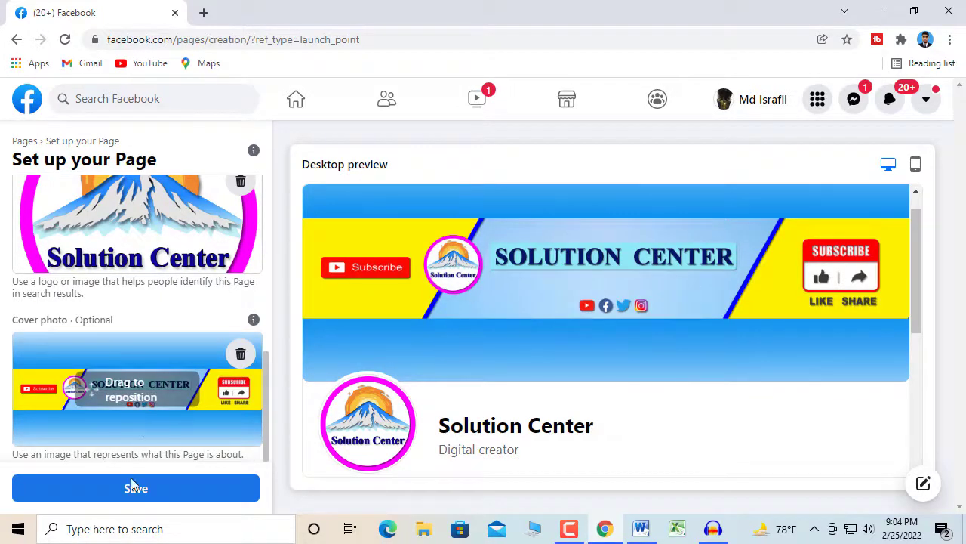
click(174, 489)
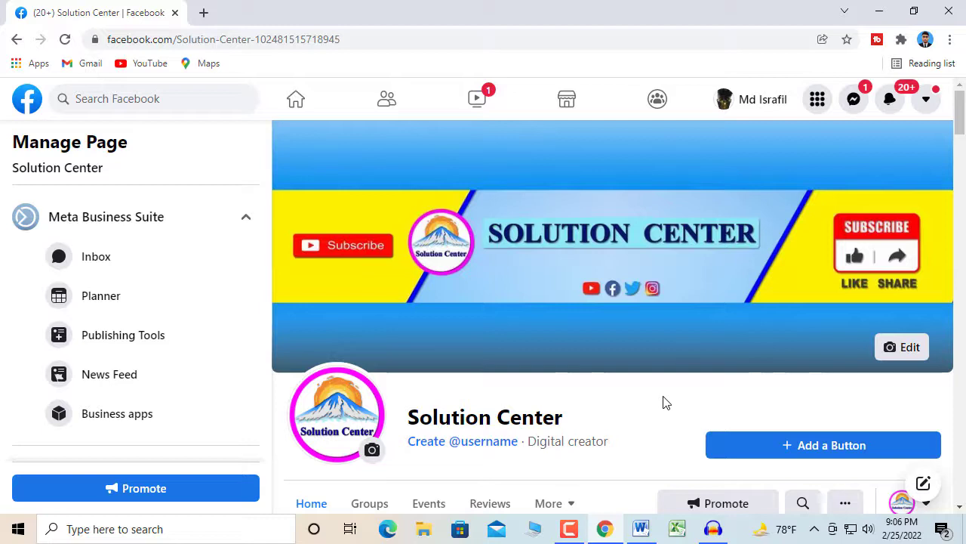
scroll(608, 401, down, 1)
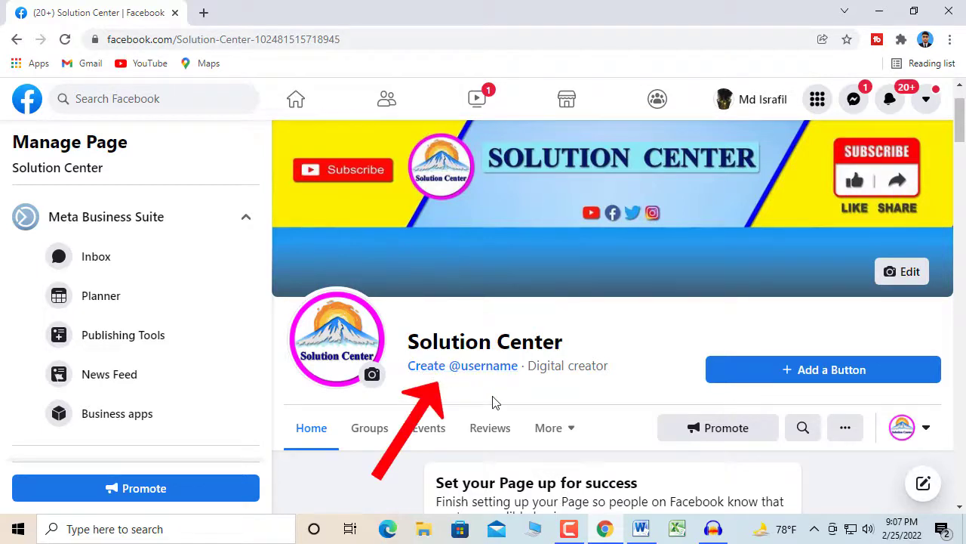
click(485, 371)
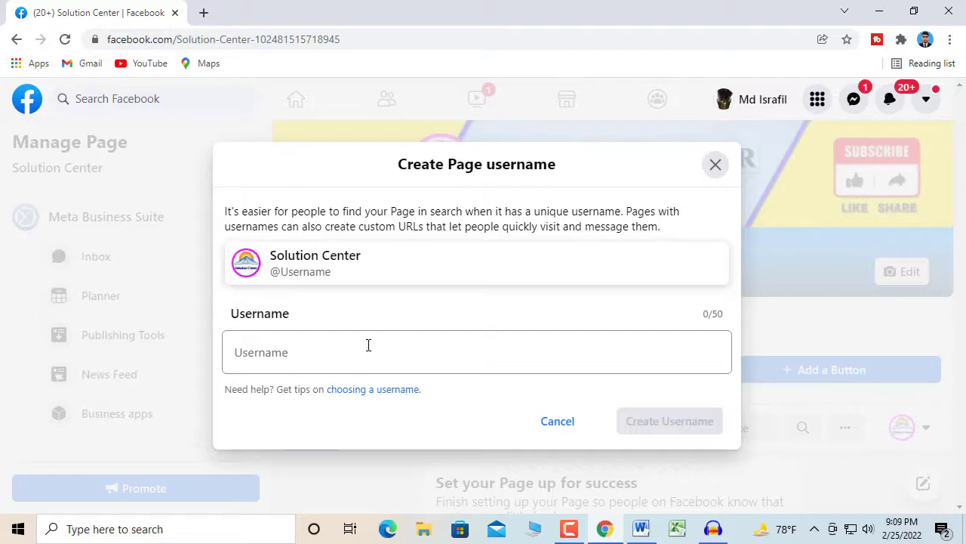
click(368, 345)
key(ctrl+v)
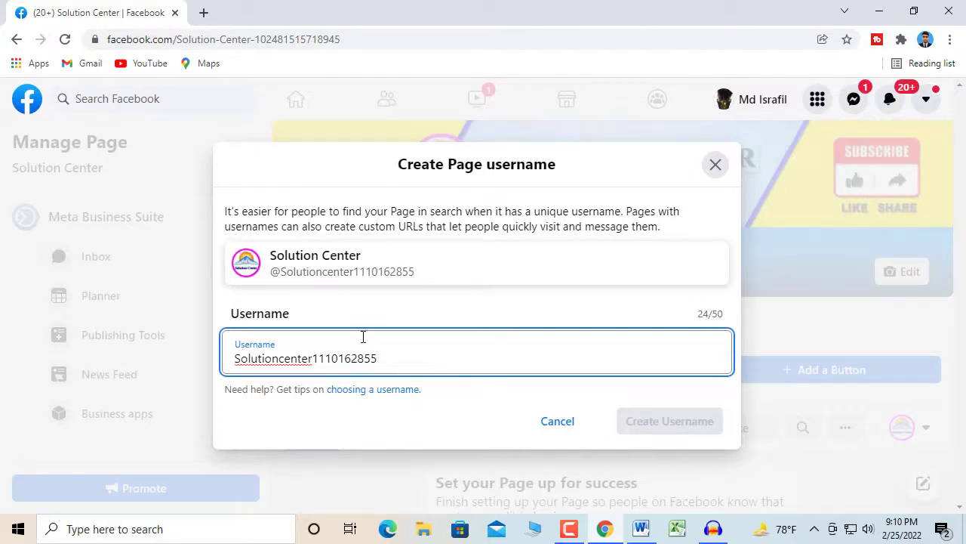
click(463, 423)
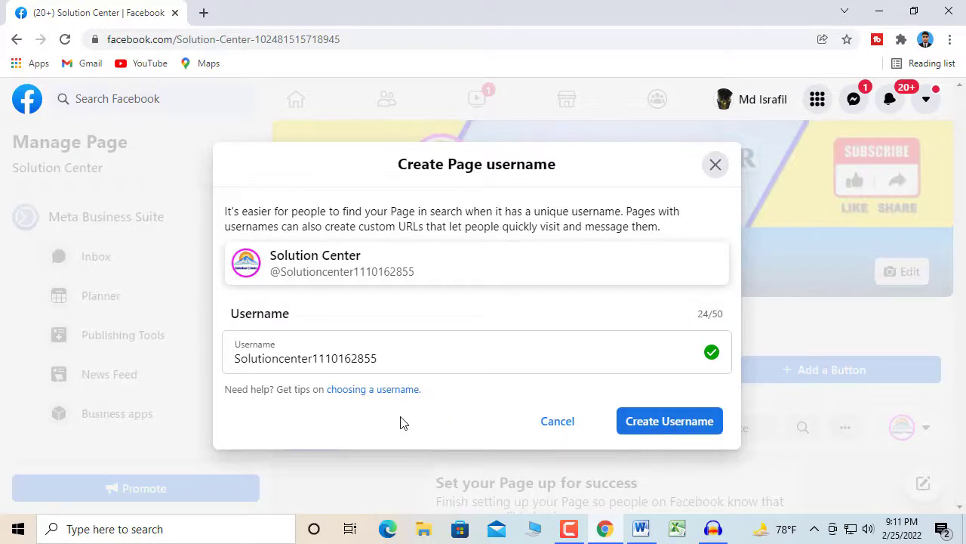
click(673, 428)
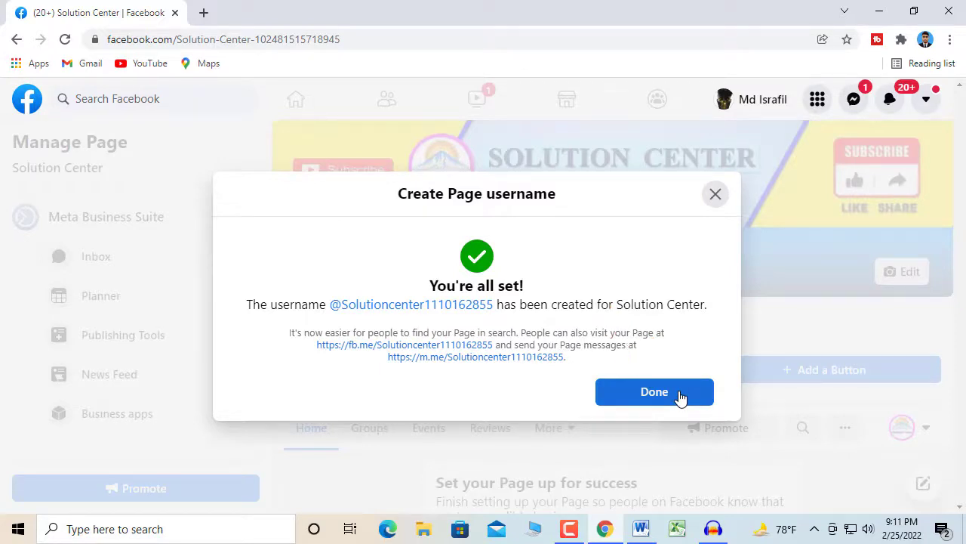
click(654, 392)
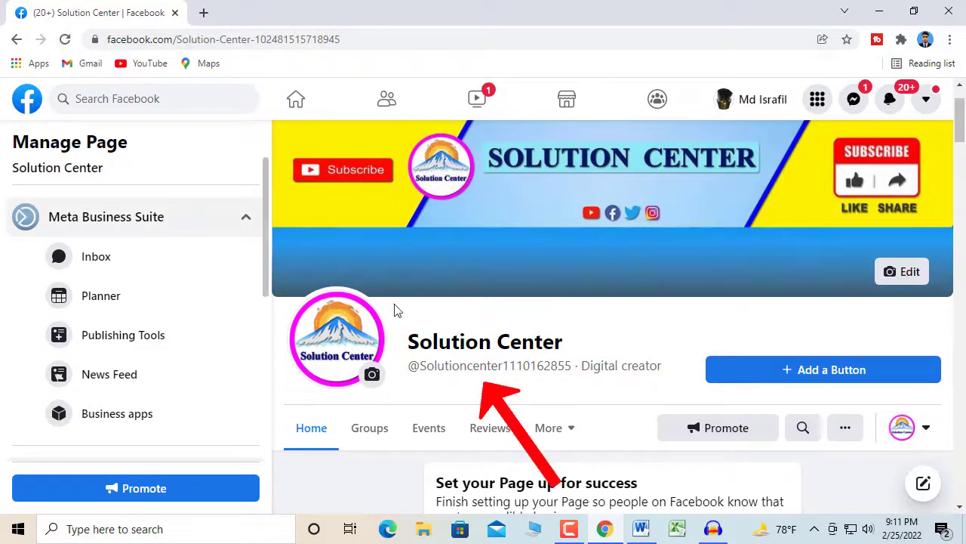
Step: Reload the Page and open its Page info for editing
mouse_move(471, 369)
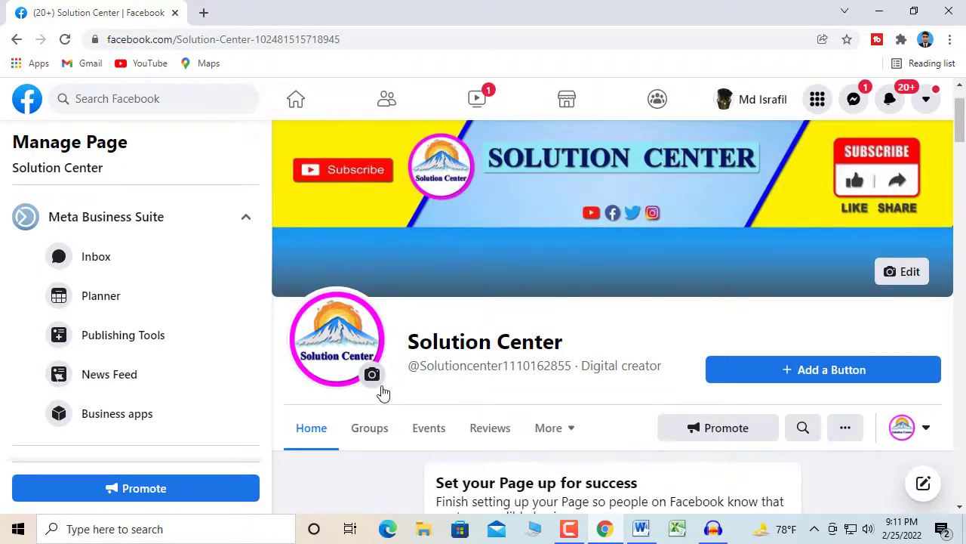
click(65, 38)
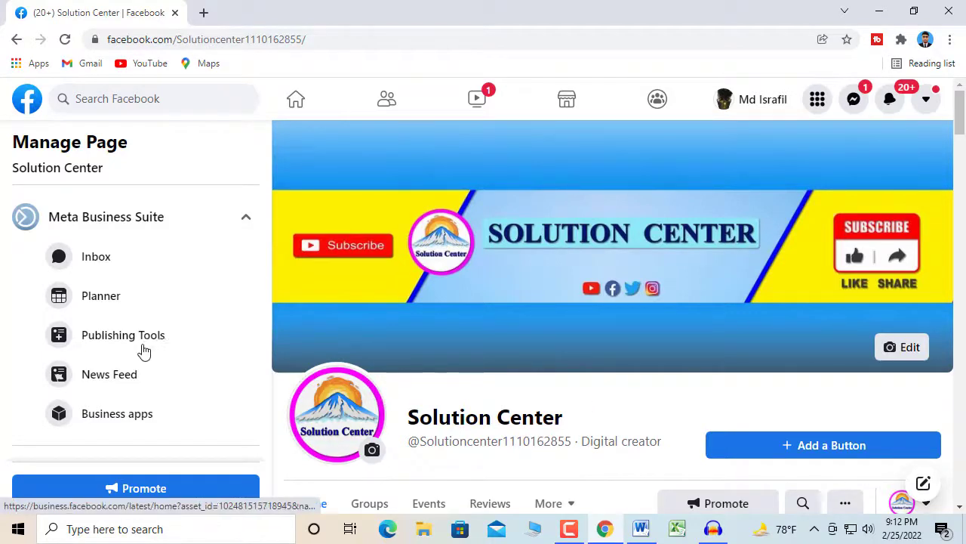
scroll(168, 332, down, 3)
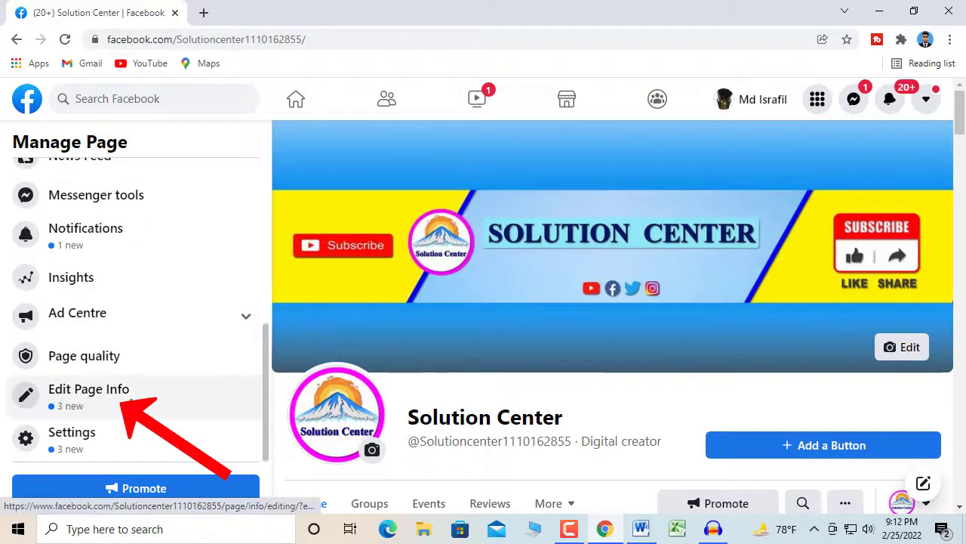
click(159, 399)
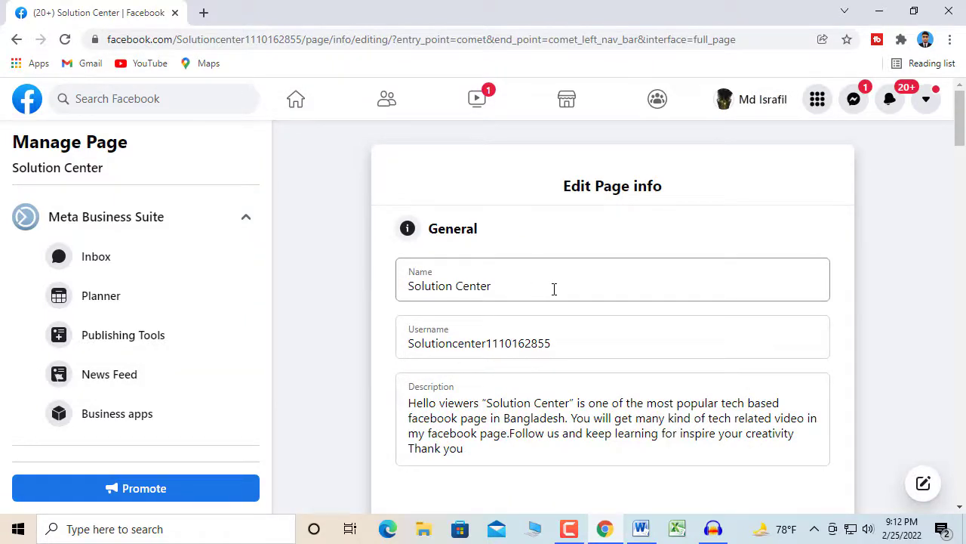
scroll(554, 288, down, 1)
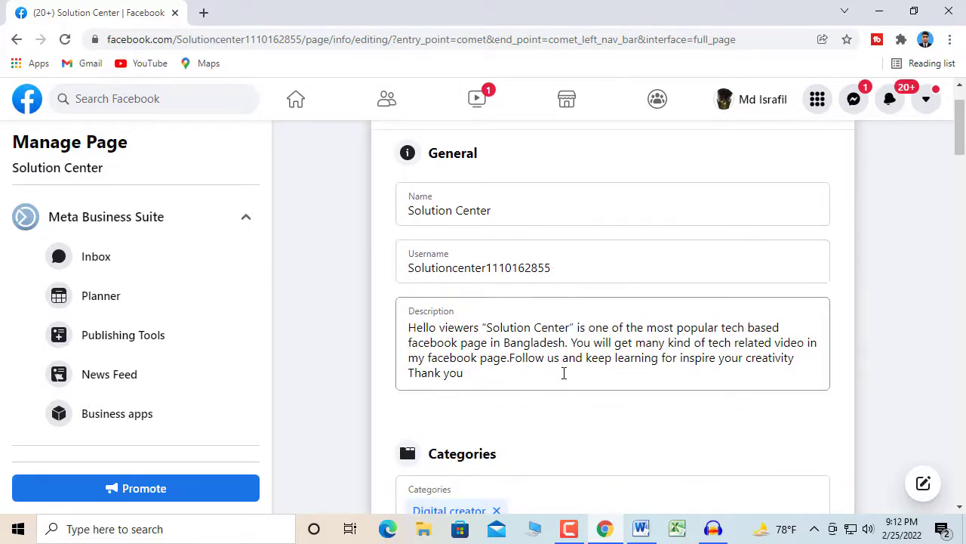
scroll(563, 371, down, 4)
scroll(611, 317, up, 1)
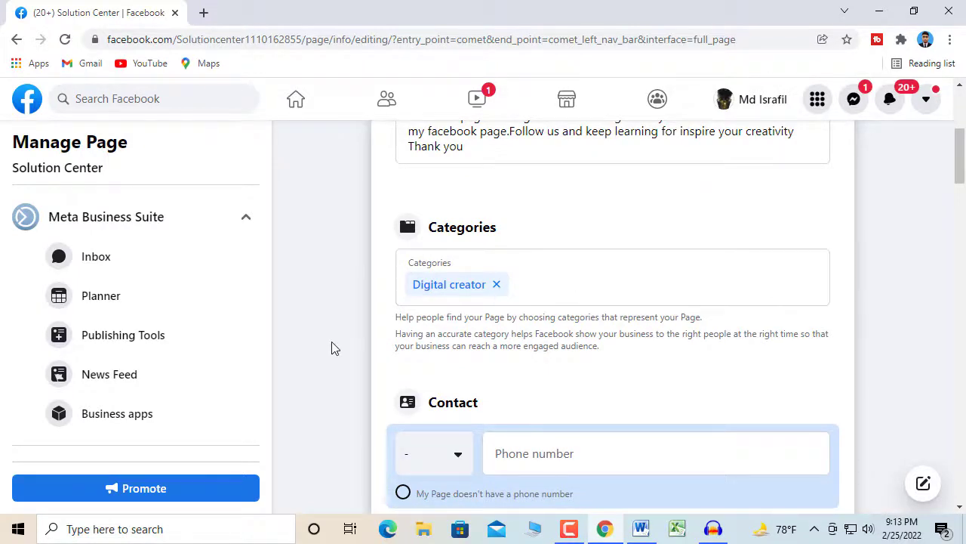
scroll(340, 320, down, 2)
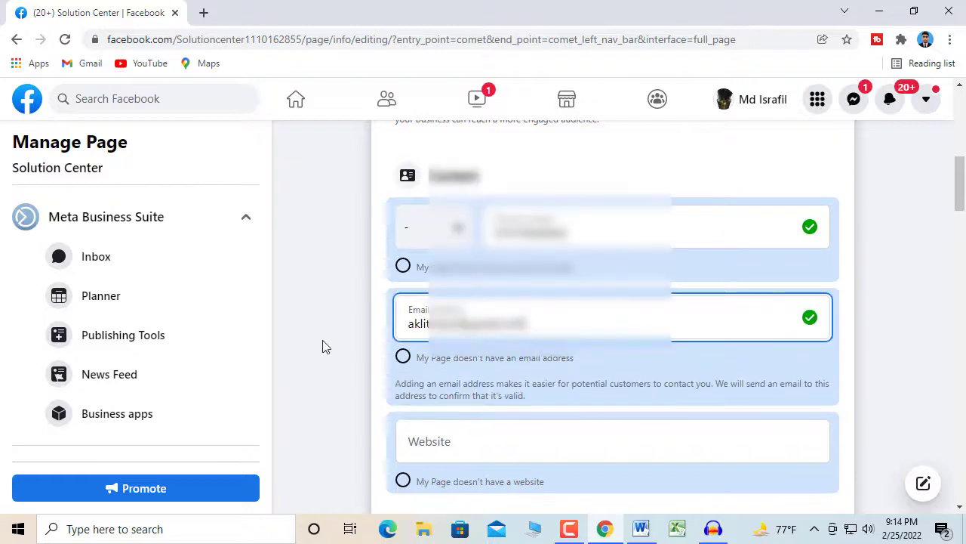
Step: Mark the Page as having no website and fill in its address, city and postcode in the Location section
scroll(320, 345, down, 1)
scroll(317, 345, down, 2)
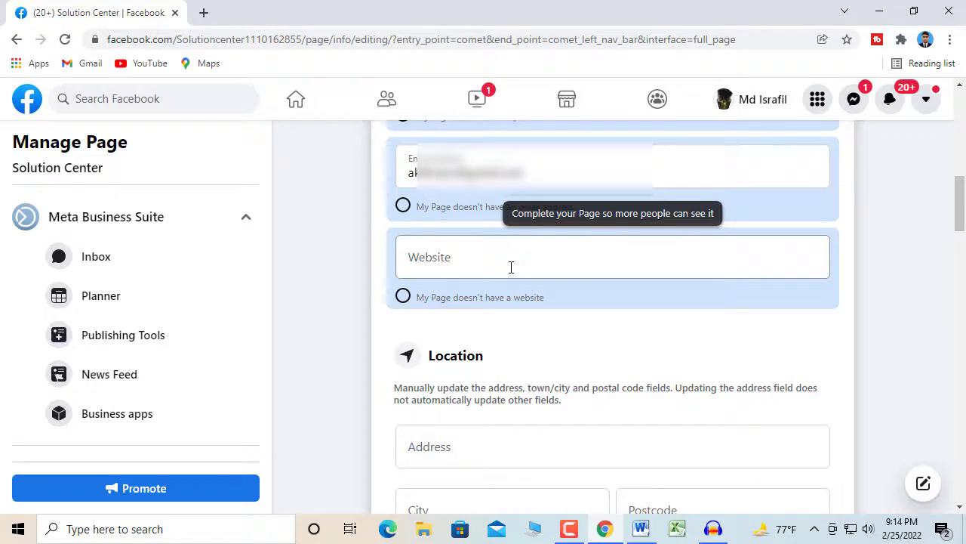
click(404, 298)
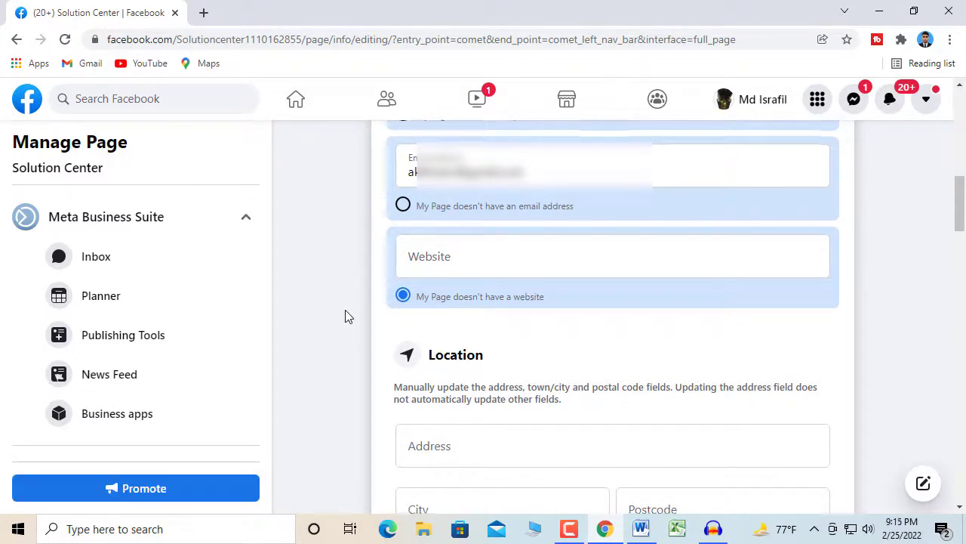
scroll(344, 316, down, 2)
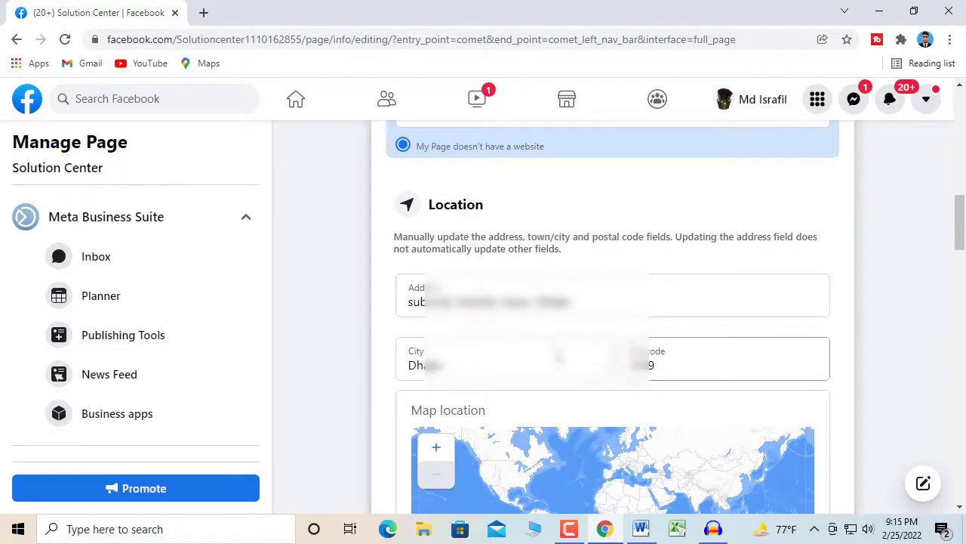
Step: Set the Page's business hours to Always open in the Hours section
scroll(541, 423, down, 5)
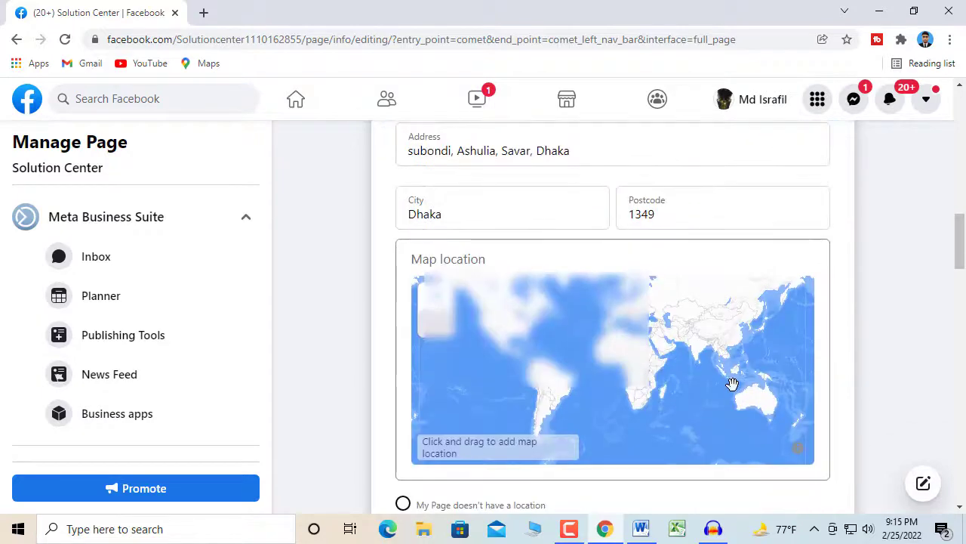
scroll(541, 423, down, 4)
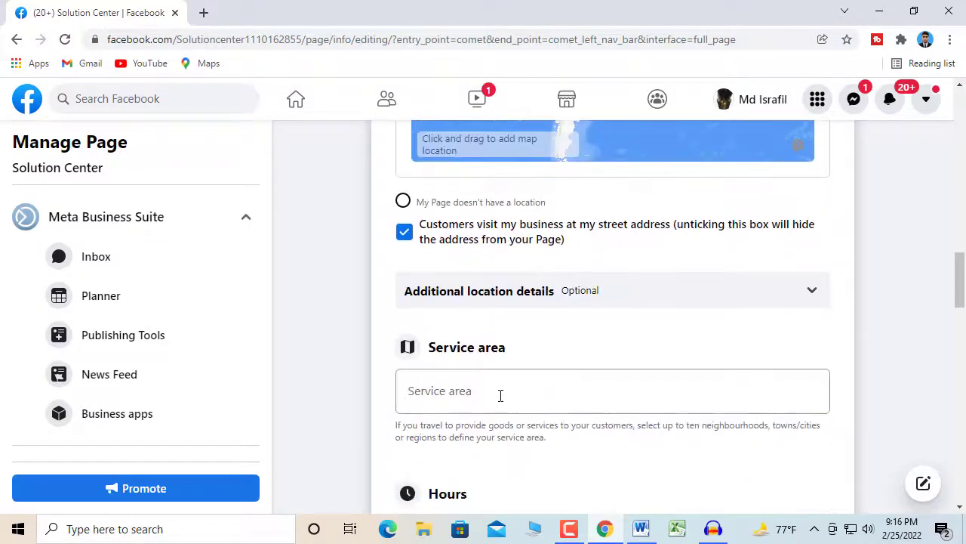
scroll(522, 405, up, 1)
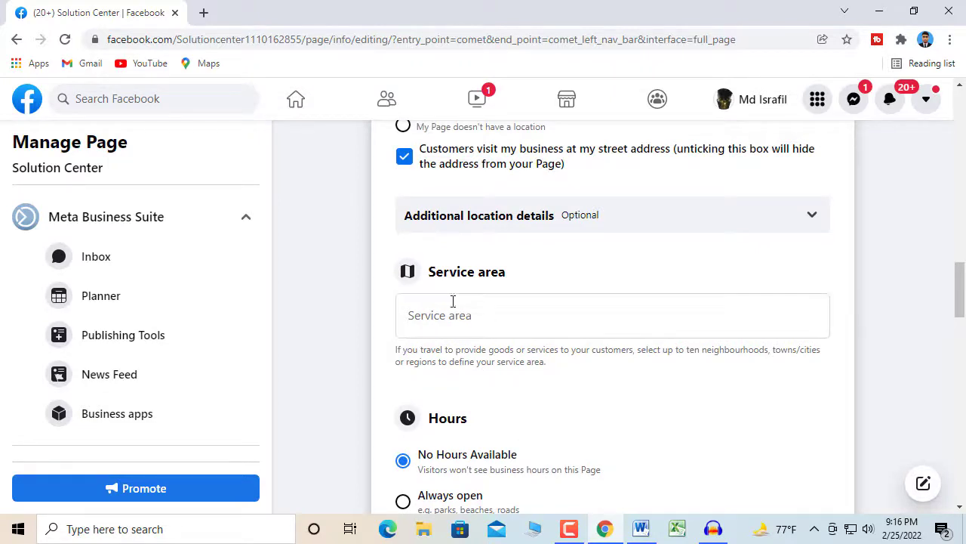
scroll(652, 363, down, 3)
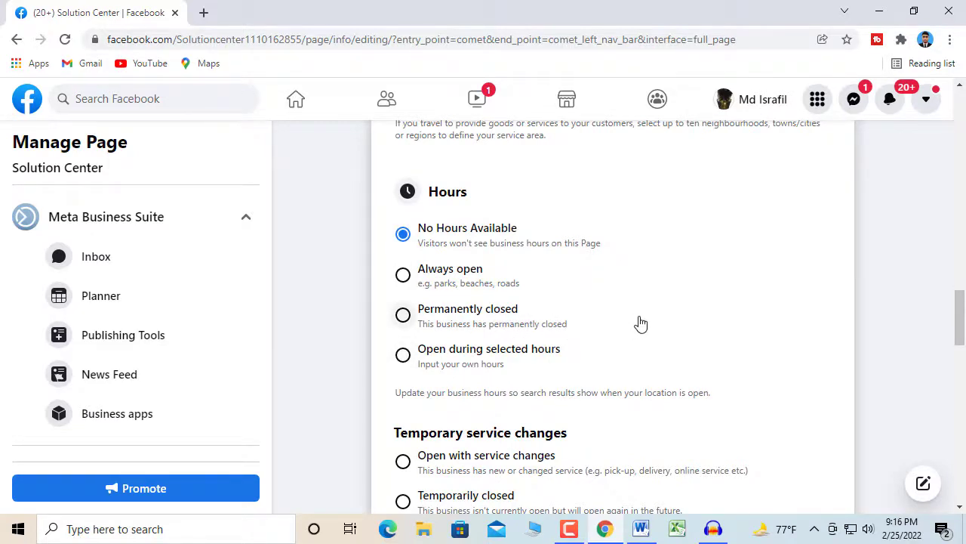
click(404, 276)
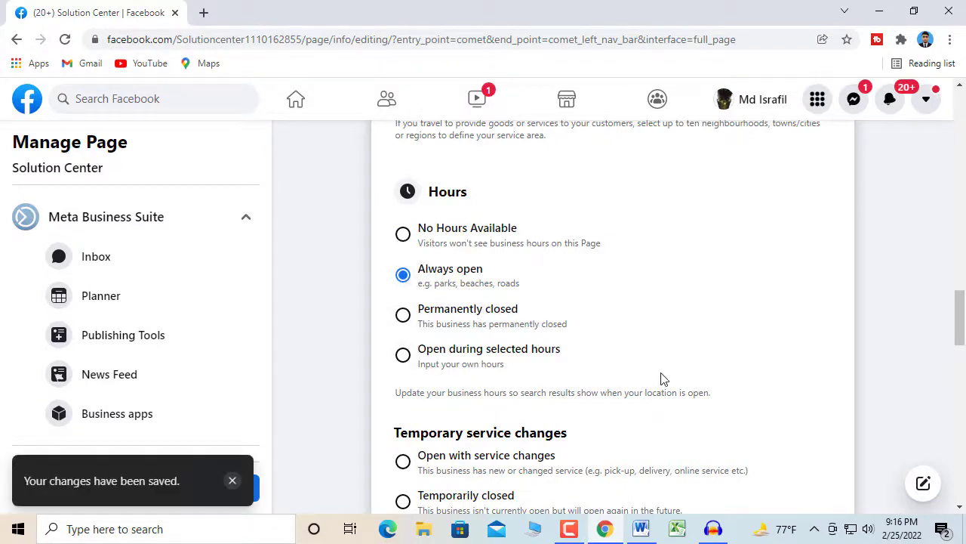
Step: Review the temporary service changes and More sections, then recheck the General, Categories, Contact and Hours details of the Page info
scroll(665, 332, down, 4)
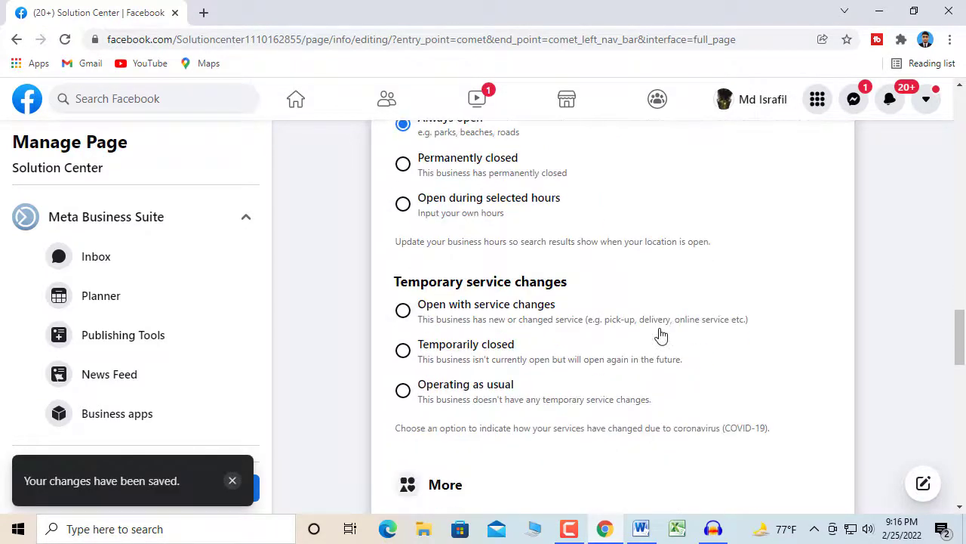
scroll(680, 325, down, 4)
scroll(687, 317, up, 2)
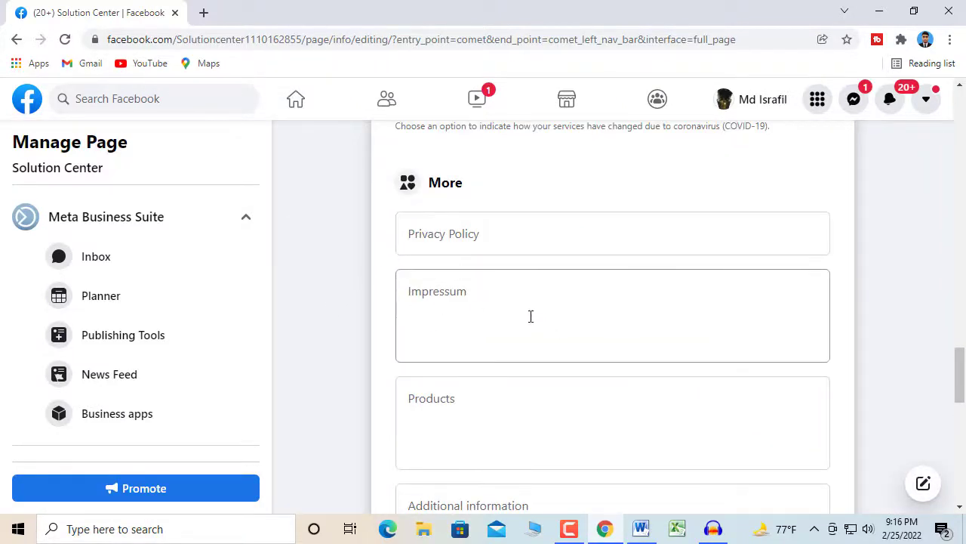
scroll(540, 332, down, 1)
scroll(545, 360, up, 20)
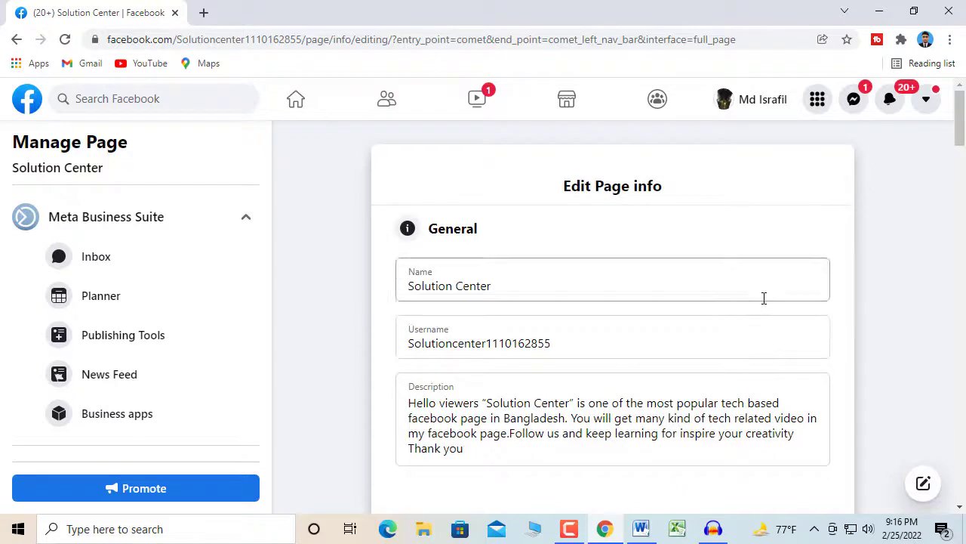
scroll(734, 320, down, 10)
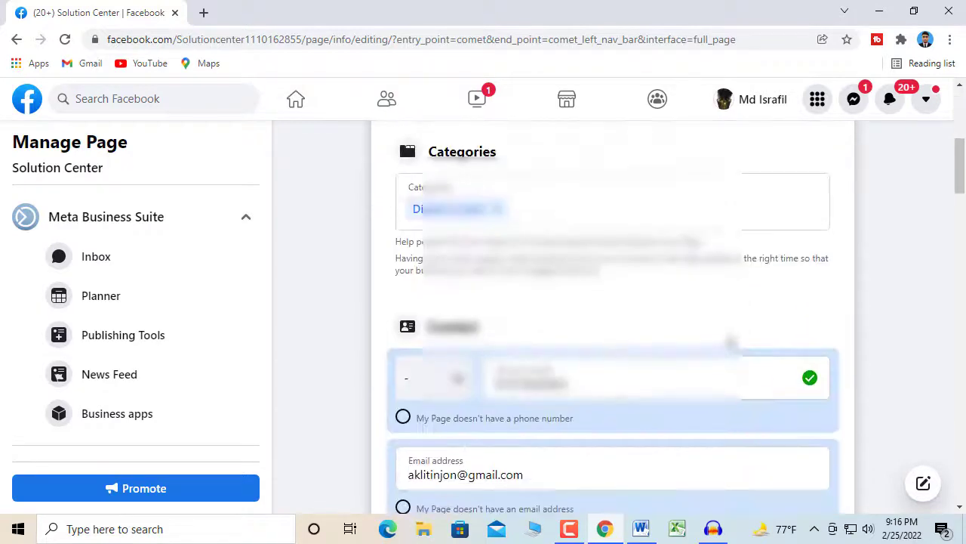
scroll(723, 337, down, 9)
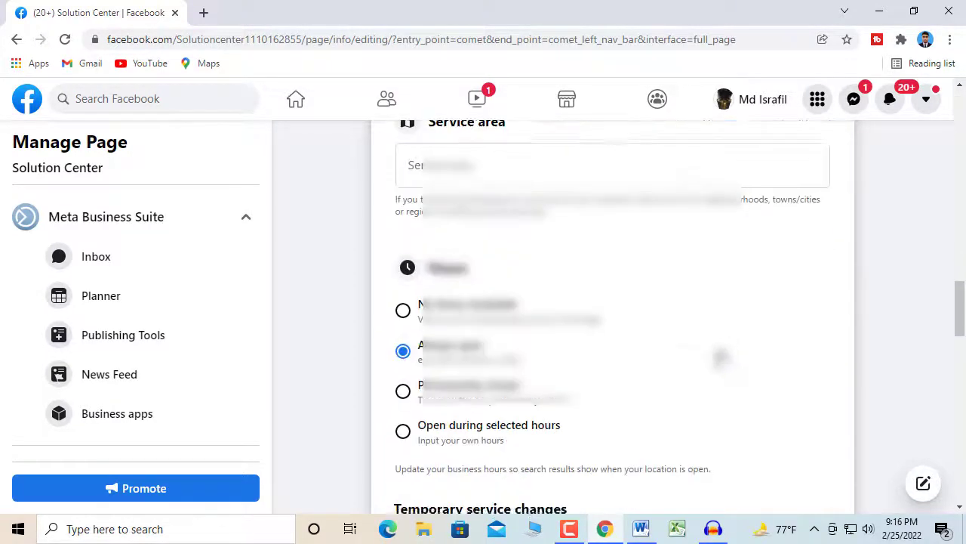
scroll(657, 349, up, 12)
scroll(657, 348, up, 5)
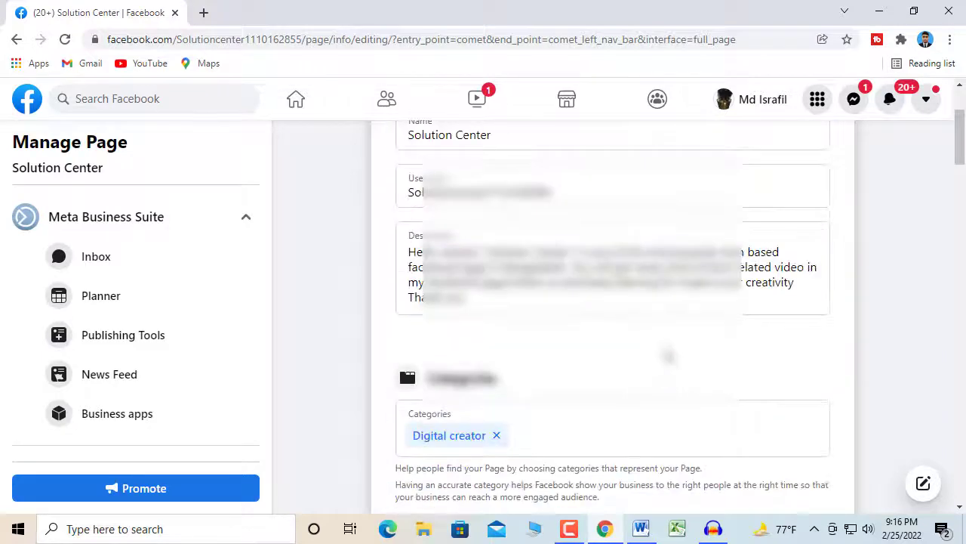
scroll(665, 351, down, 3)
scroll(667, 351, down, 2)
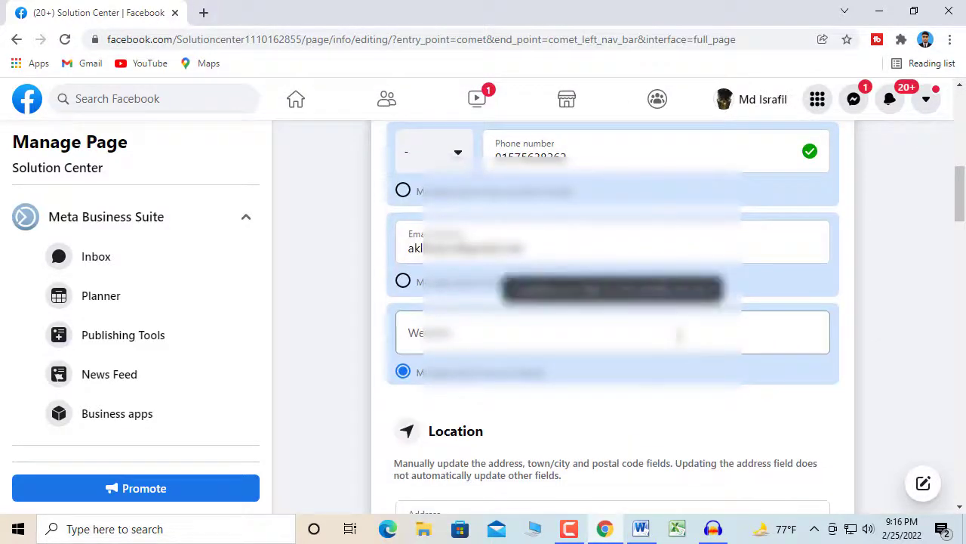
scroll(692, 270, up, 1)
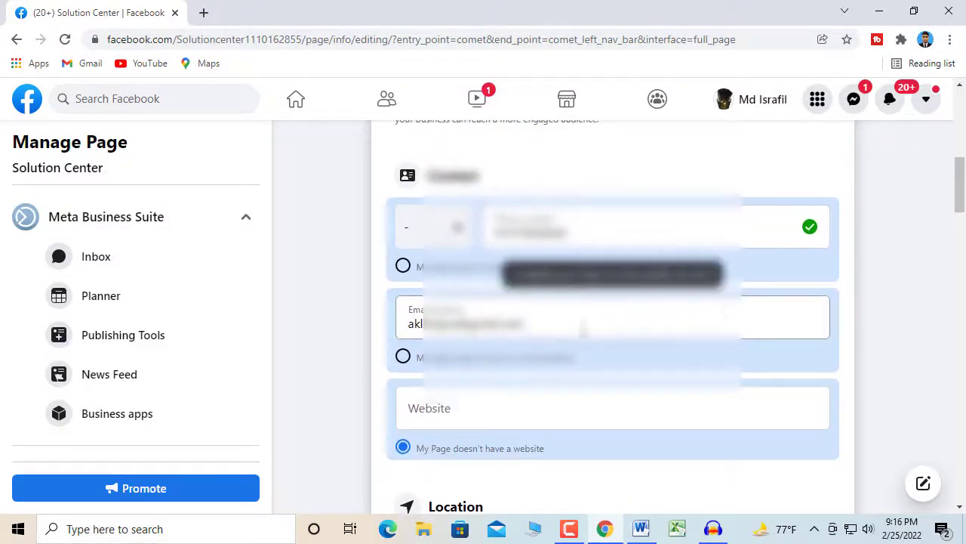